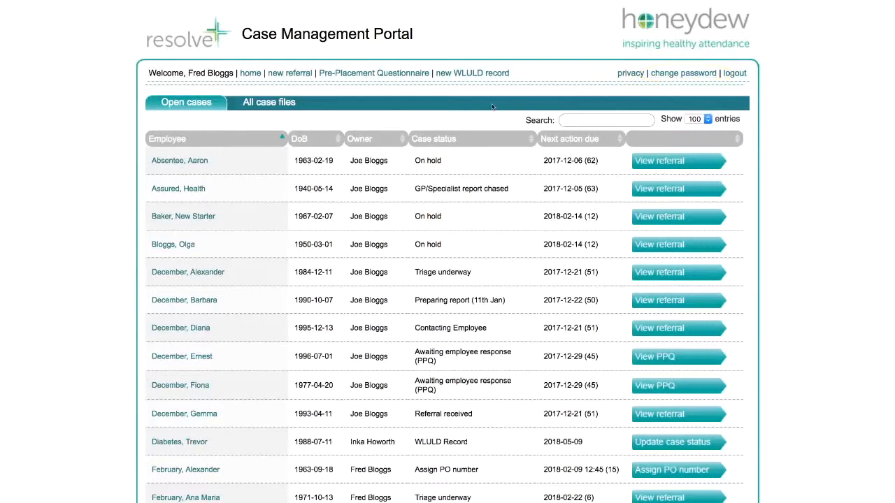
- Start a new referral and choose "Please Triage and arrange best solution" as the referral type
click(288, 74)
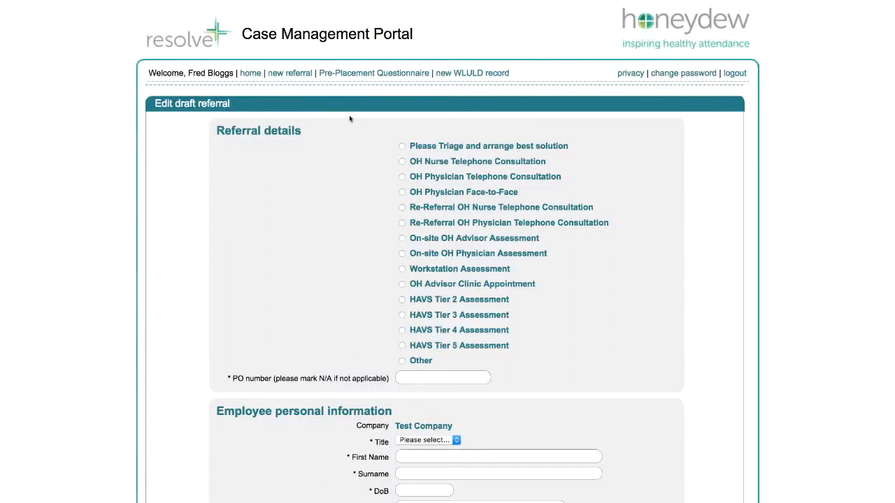
click(402, 146)
scroll(512, 344, down, 3)
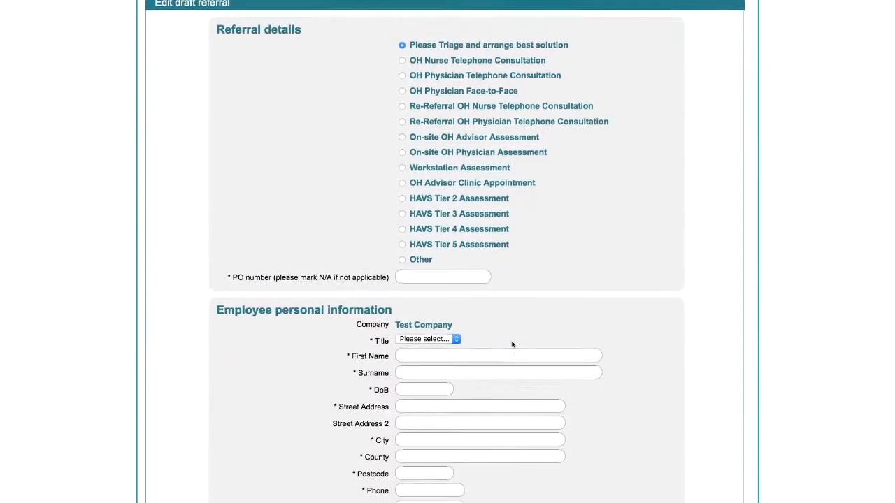
scroll(513, 344, down, 1)
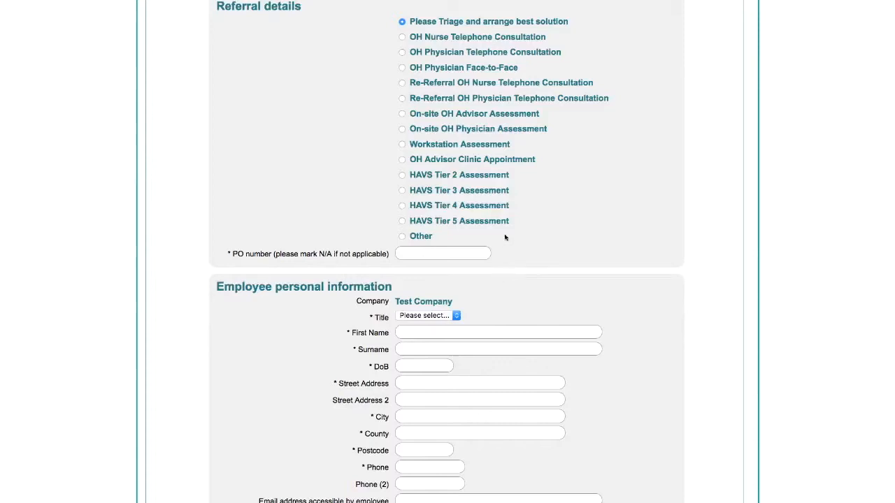
- Try the OH Physician options, reselect "Please Triage and arrange best solution", and enter N/A as the PO number
click(403, 67)
click(403, 51)
click(402, 21)
click(443, 253)
text(N/A)
- Set the employee's title to Mr and fill in the employee's first name and surname
click(455, 315)
click(453, 327)
click(453, 332)
text(Example)
key(Tab)
text(Employee)
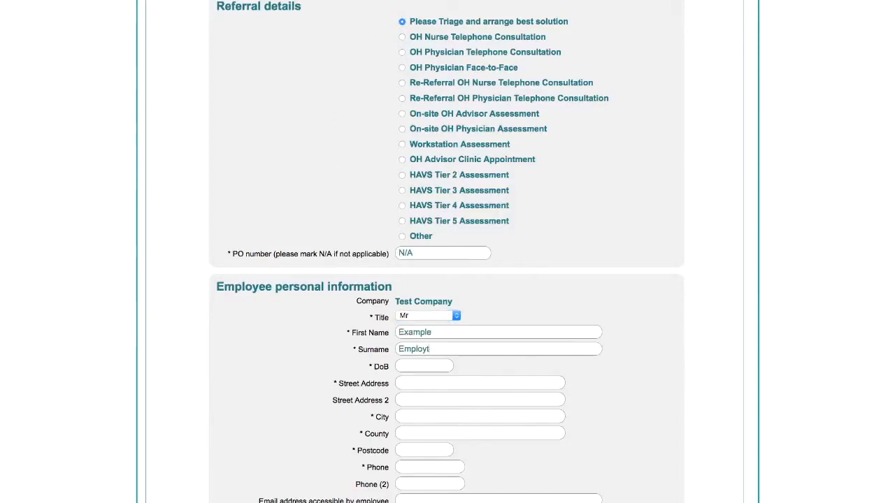
- Set the role category in the role description to Manufacturing/Production Operative
scroll(747, 222, down, 4)
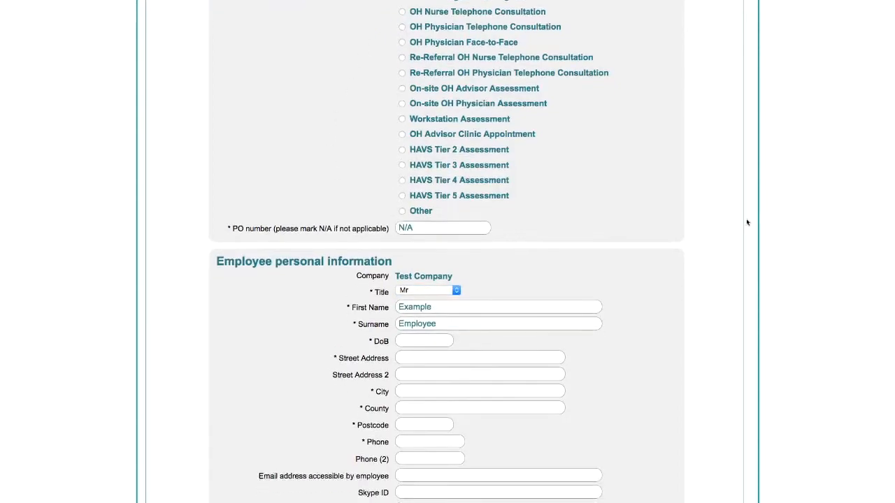
scroll(746, 222, down, 5)
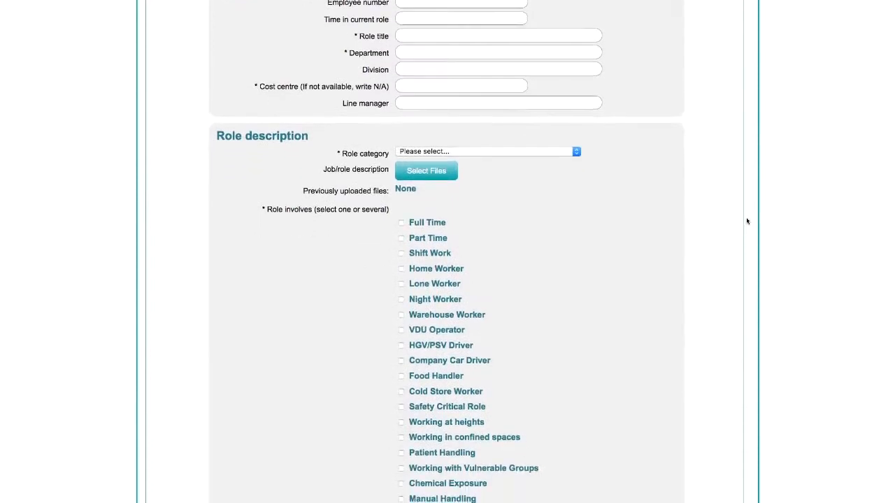
click(537, 87)
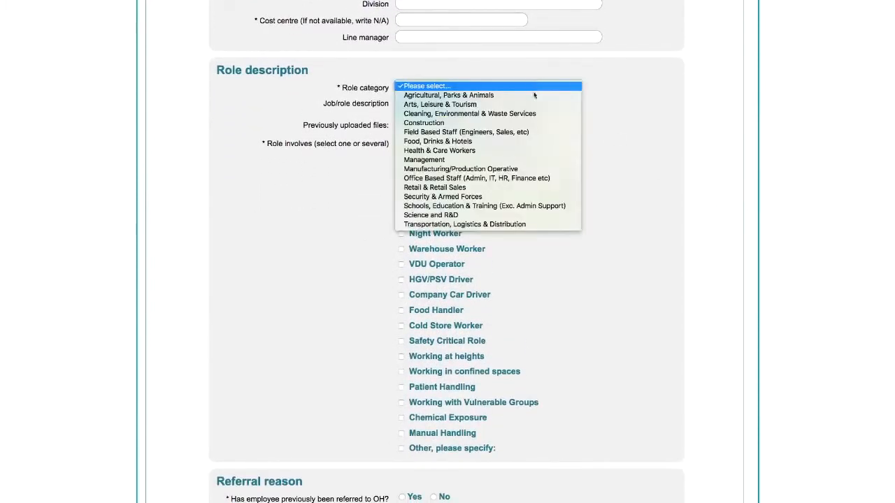
click(523, 171)
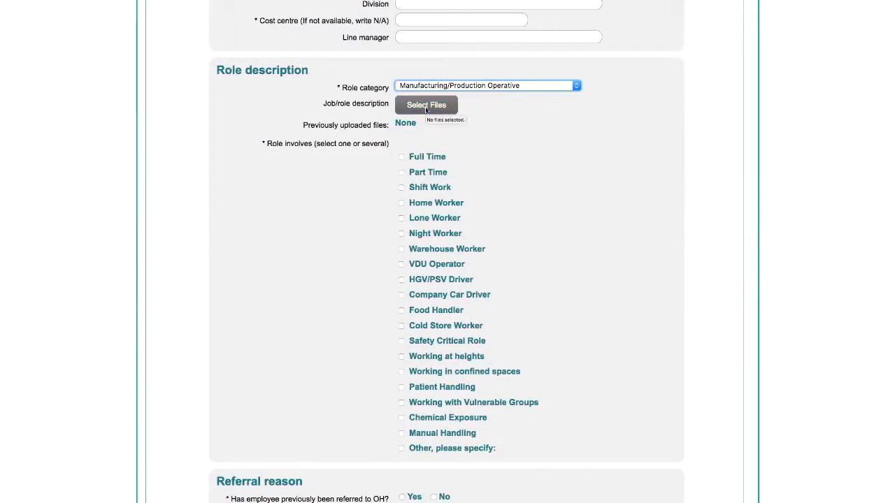
- Mark the role as involving Full Time, Working in confined spaces, Manual Handling and Other, specified as "FLT driver"
click(403, 158)
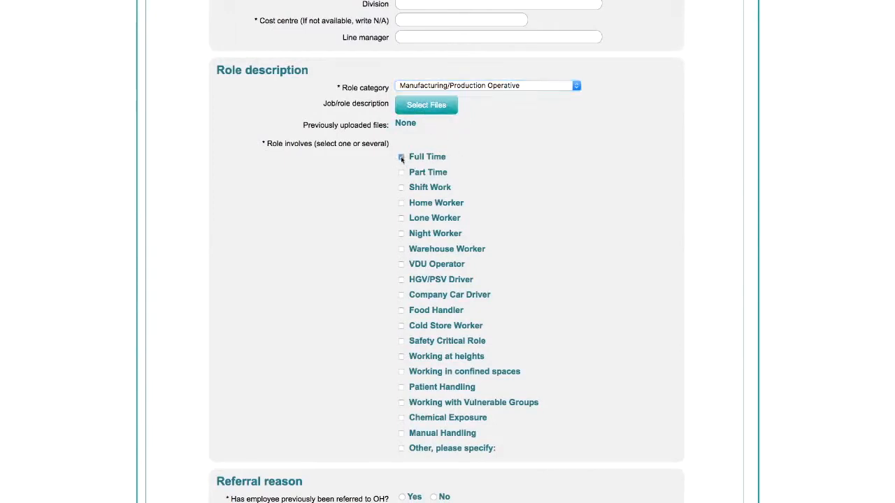
click(401, 371)
click(401, 433)
click(401, 448)
click(420, 465)
text(FL)
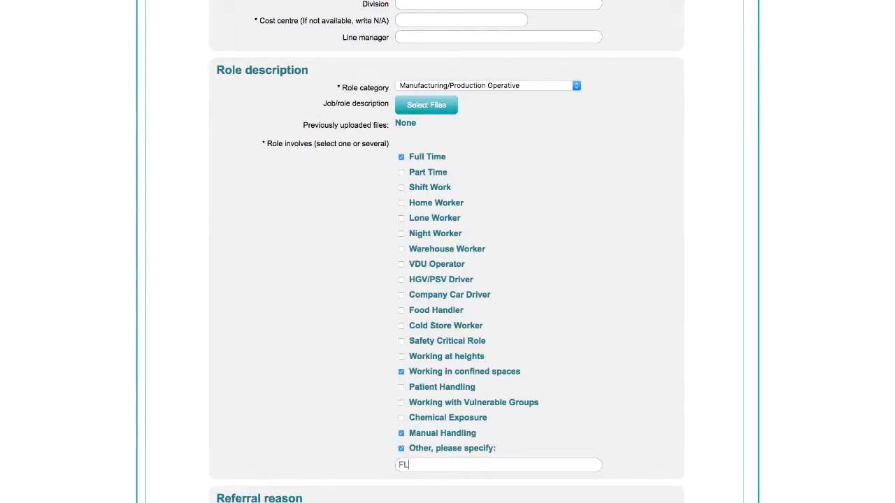
text(T driver)
- Describe the action taken to support the employee's wellbeing as "light duties in the office"
scroll(447, 251, down, 5)
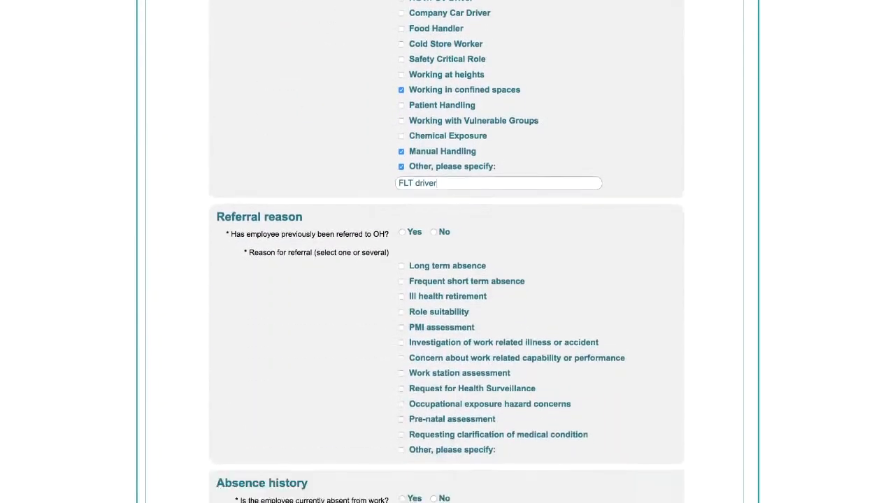
scroll(397, 350, down, 6)
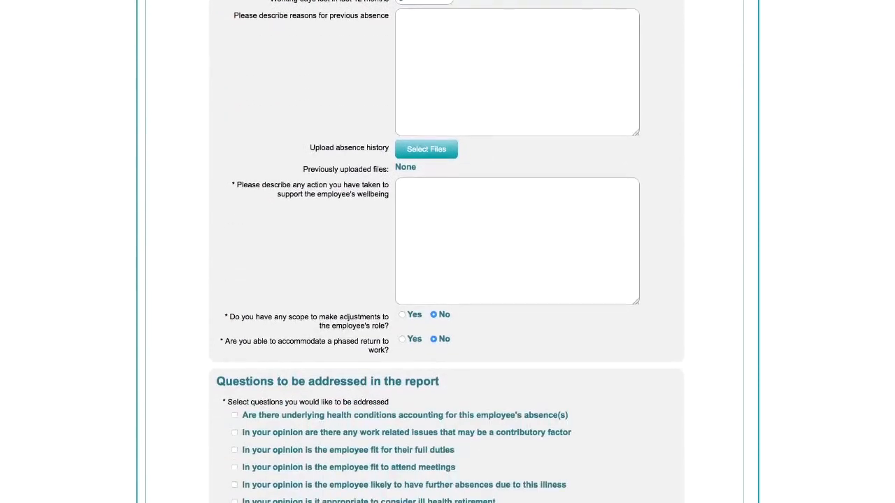
scroll(448, 232, up, 1)
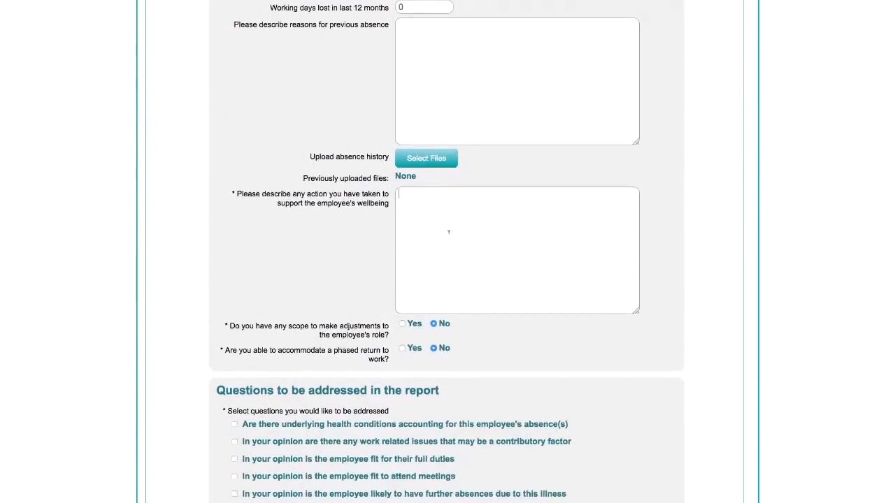
text(light duties in the office)
- Answer Yes to role adjustments, described as "Altered duties and cleaning tasks are available", and No to a phased return to work
click(402, 323)
key(Tab)
text(Altered )
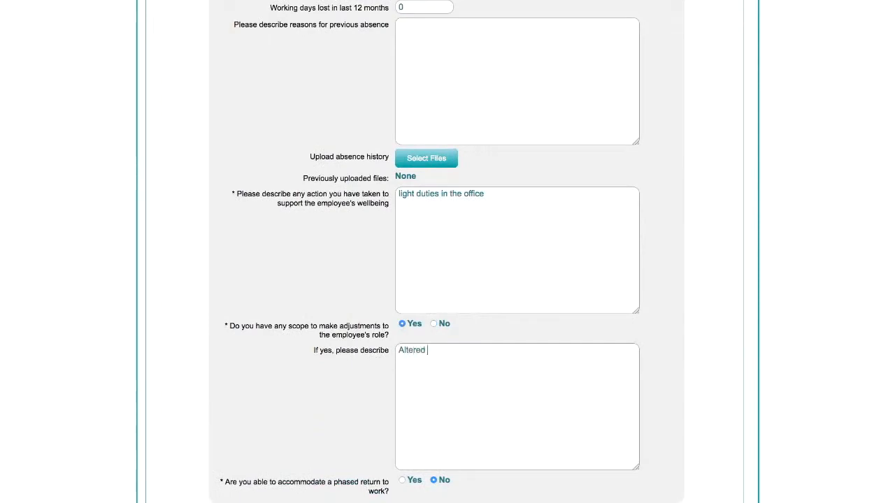
text(duties and cleaning ta)
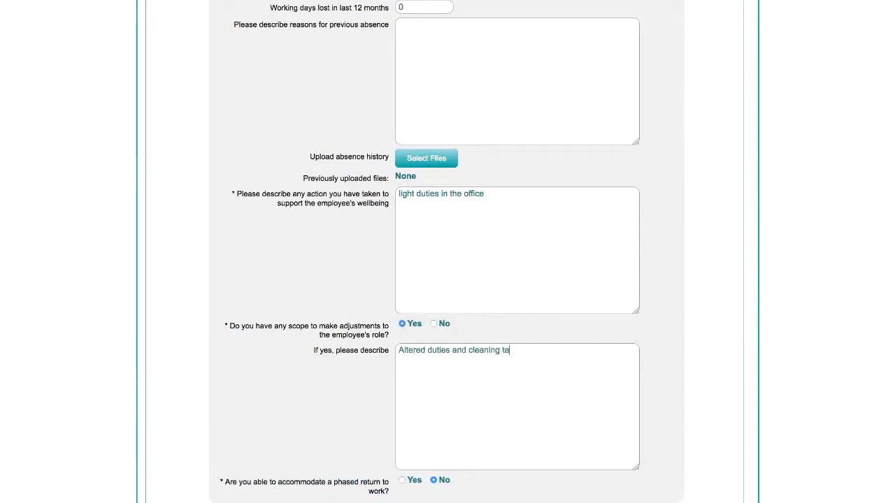
text(sks are available)
click(410, 487)
click(433, 481)
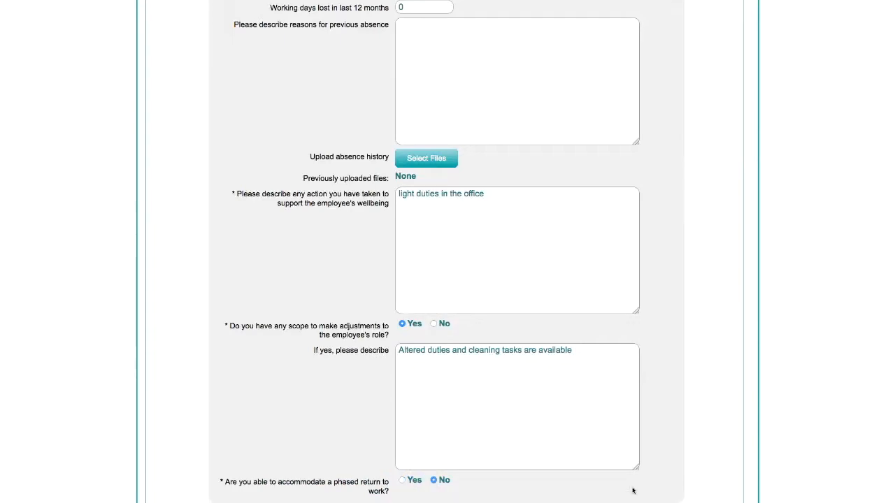
- Answer Yes to important time factors and describe them as "Only available during 9-5"
scroll(632, 491, down, 6)
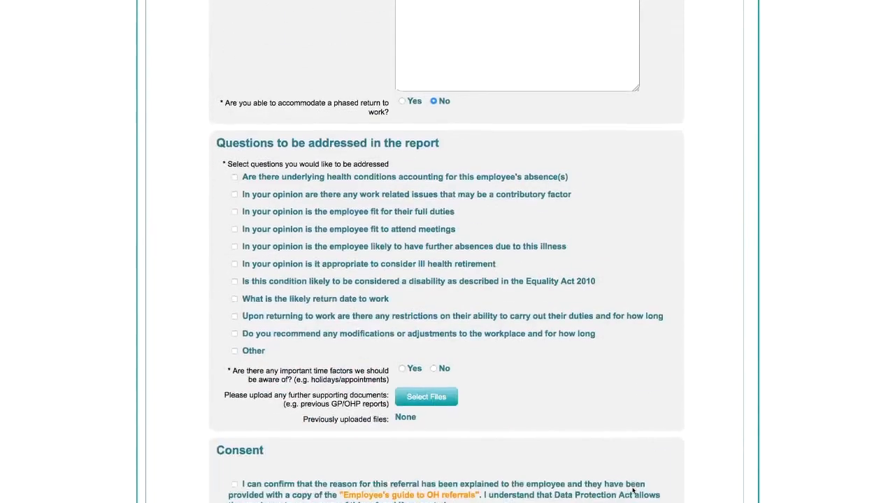
click(402, 343)
click(428, 369)
text(Only available )
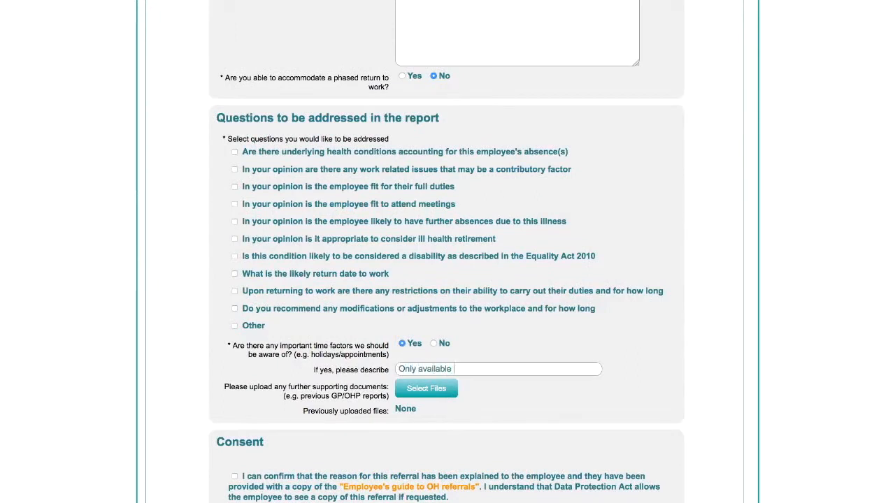
text(during 9-0)
- Select the report questions on fitness for full duties and for attending meetings, plus Other described as "My question goes here"
click(235, 187)
click(235, 204)
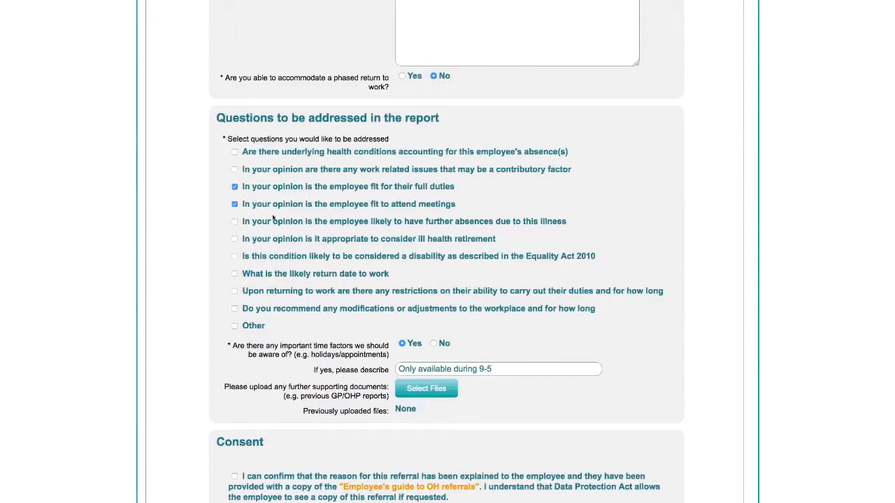
click(235, 325)
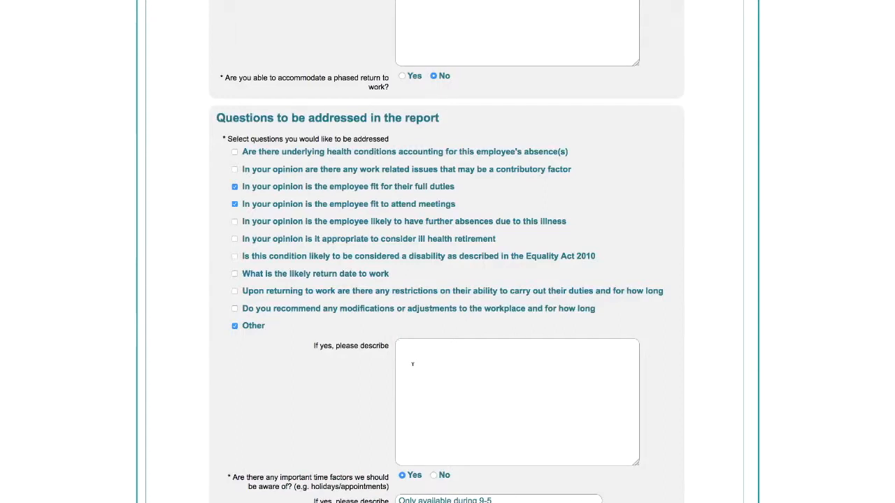
text(My question goes here)
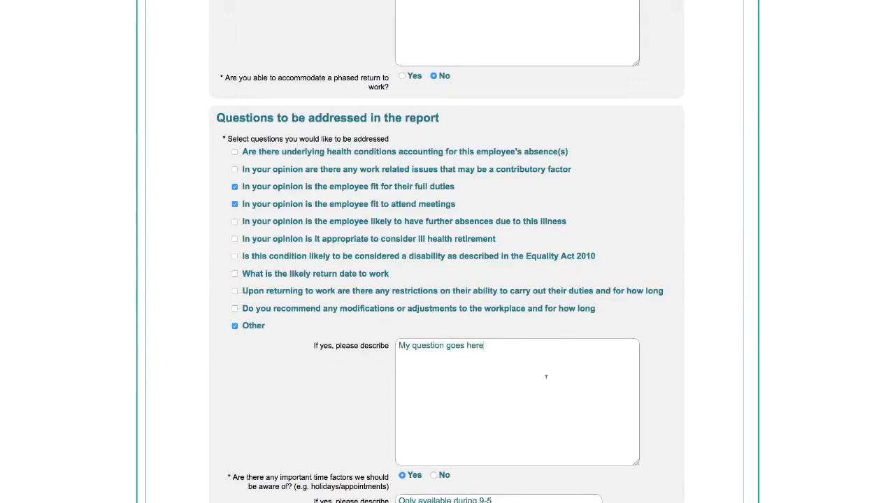
- Tick the consent confirmation and open the "Employee's guide to OH referrals" for reading
scroll(546, 377, down, 3)
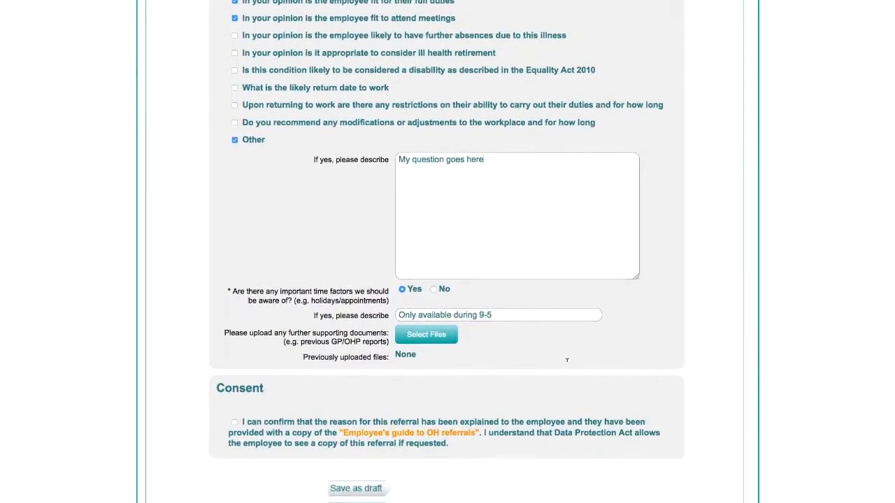
scroll(567, 365, down, 1)
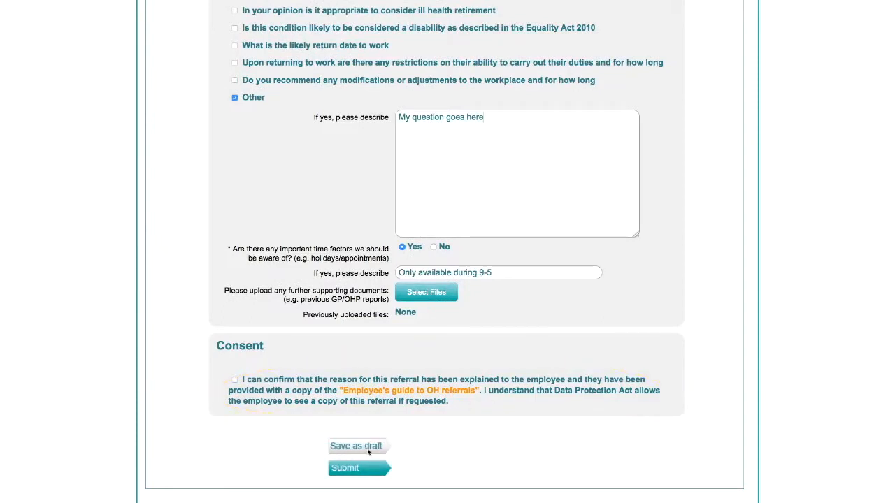
click(234, 380)
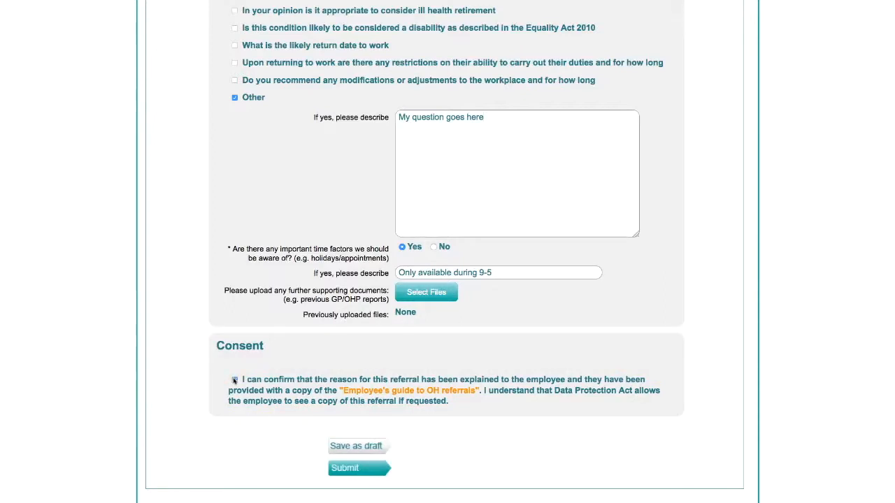
click(371, 392)
- Tick the consent confirmation for the referral and save the form as a draft
click(235, 379)
click(356, 446)
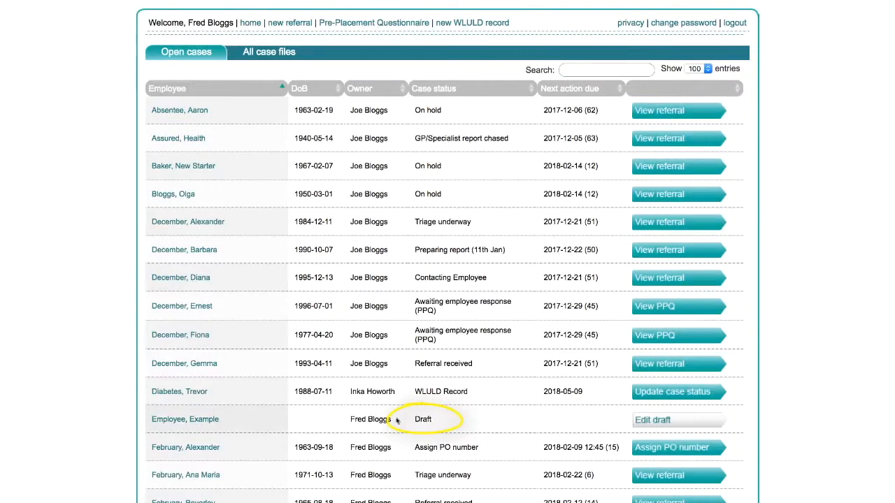
- Reopen the saved draft referral from the open cases, review it down to the consent section, and submit it
click(651, 420)
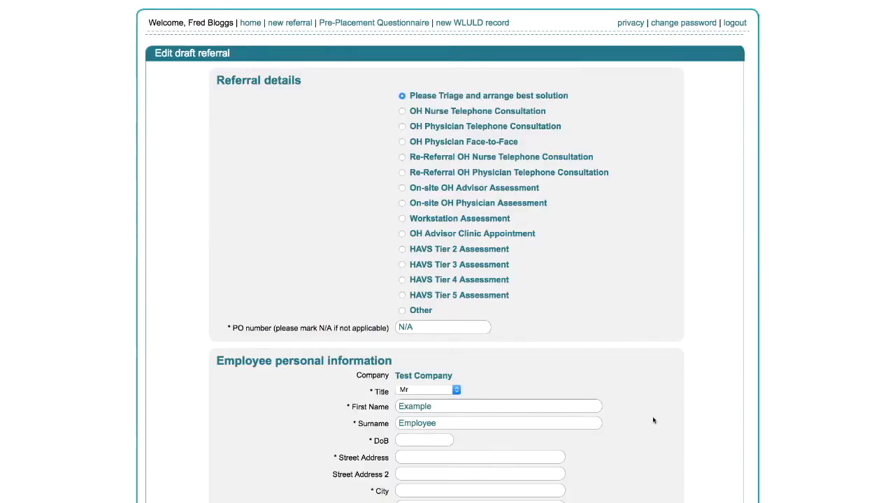
scroll(653, 420, down, 15)
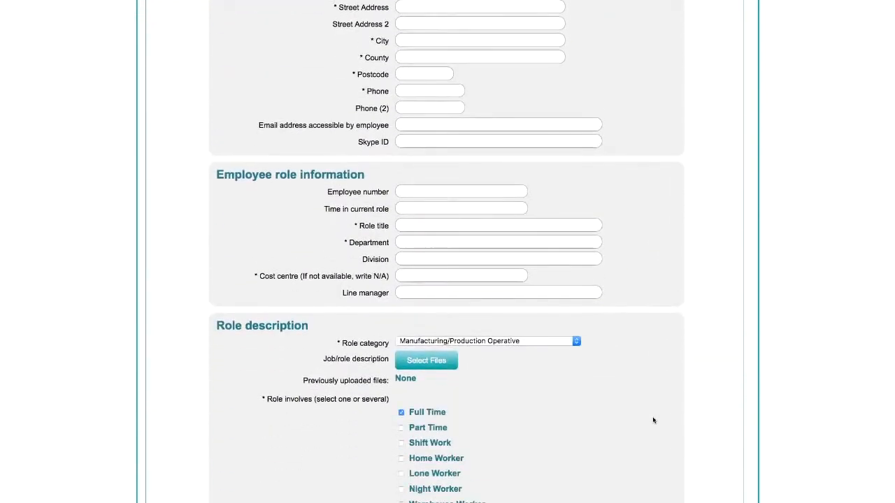
scroll(653, 420, down, 20)
scroll(653, 420, down, 10)
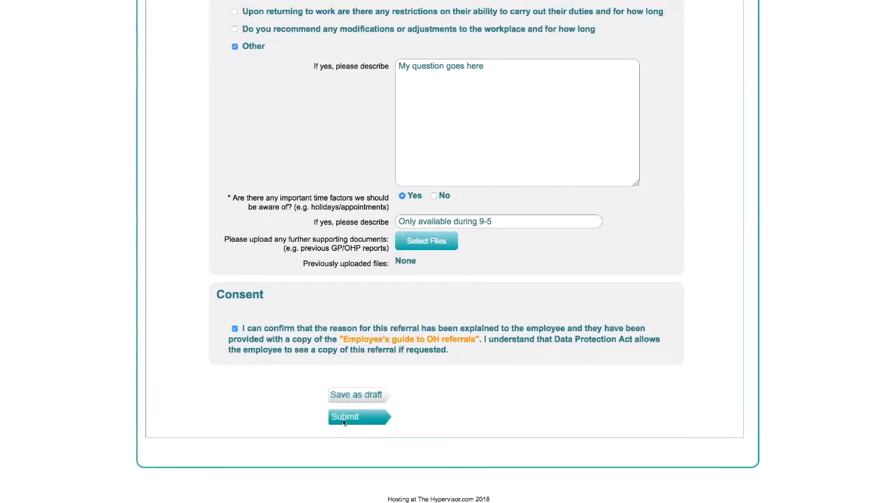
click(344, 418)
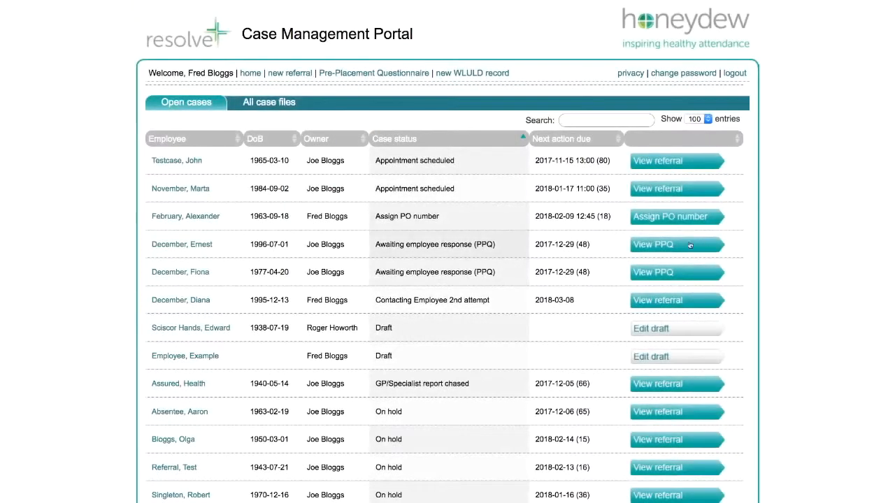
- Sort the open cases by case status in descending order and back to ascending order
click(523, 139)
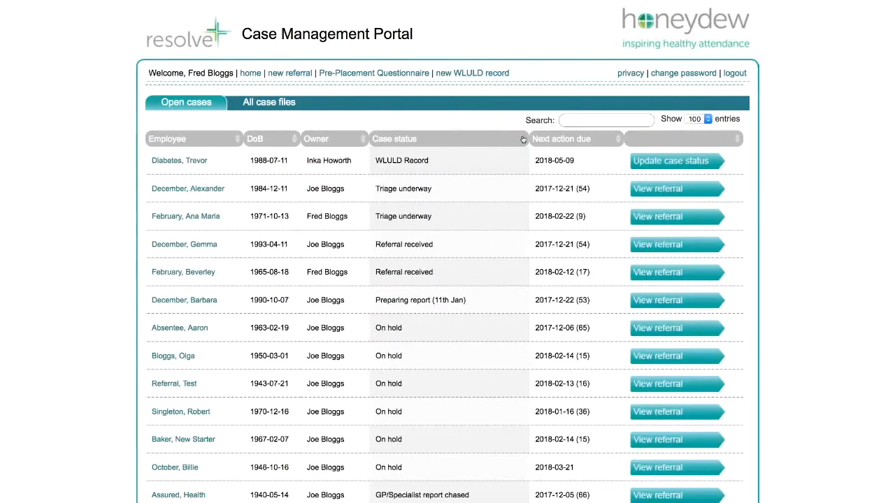
click(523, 139)
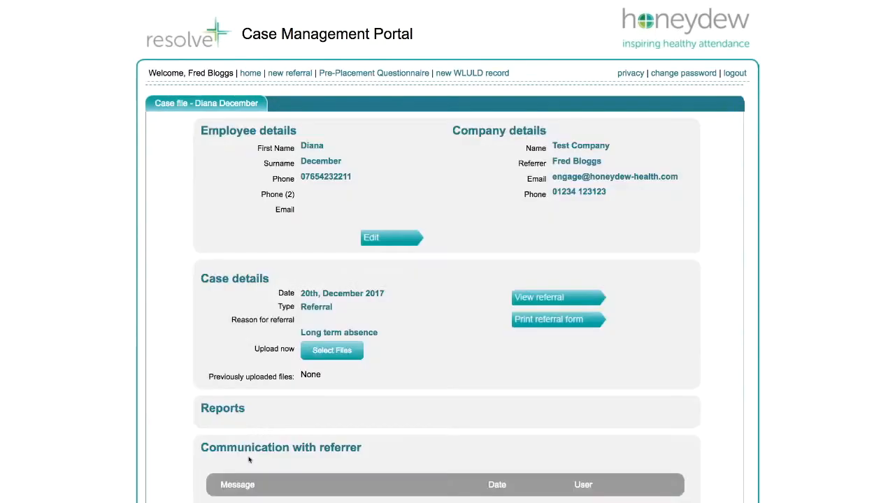
- Submit the message "Hi Honeydew - I have a question:" in the case file with status "Contacting Employee 2nd attempt"
scroll(248, 459, down, 5)
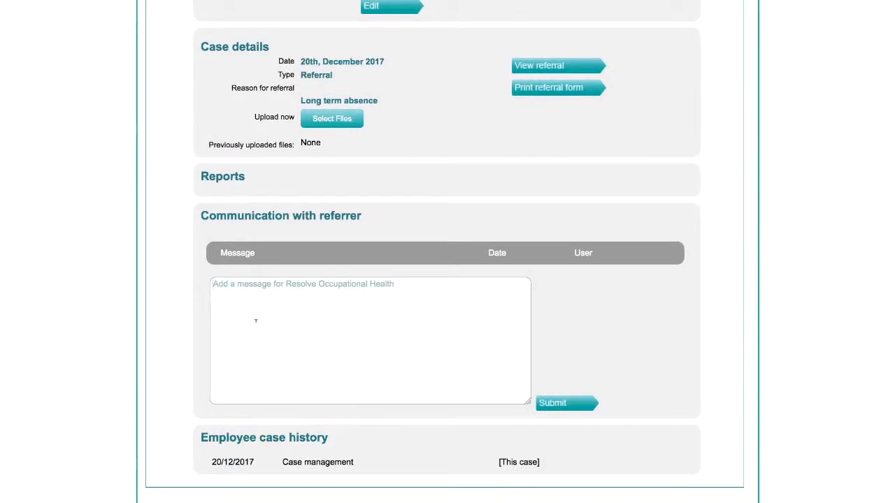
click(256, 320)
text(Hi H)
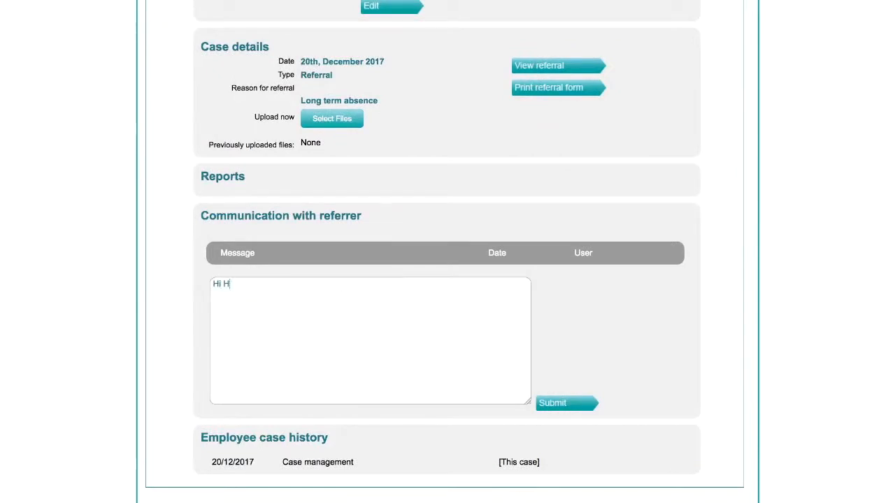
text(oneydew - I have a question:)
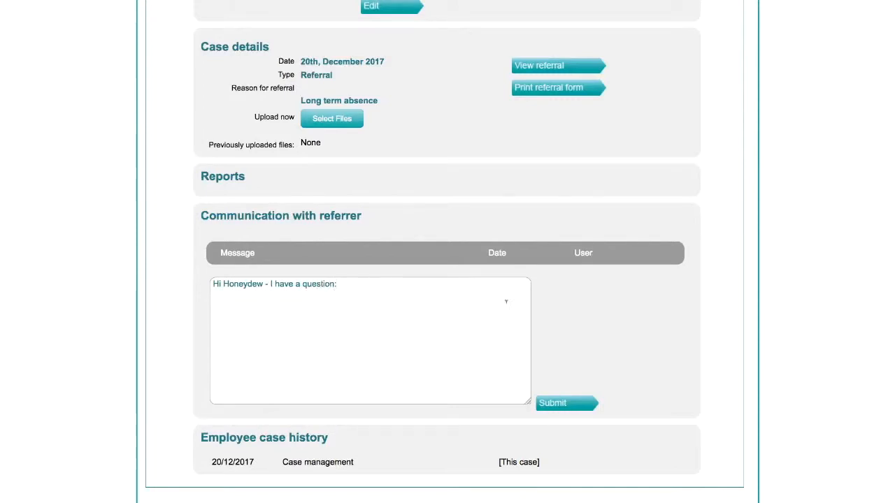
click(566, 404)
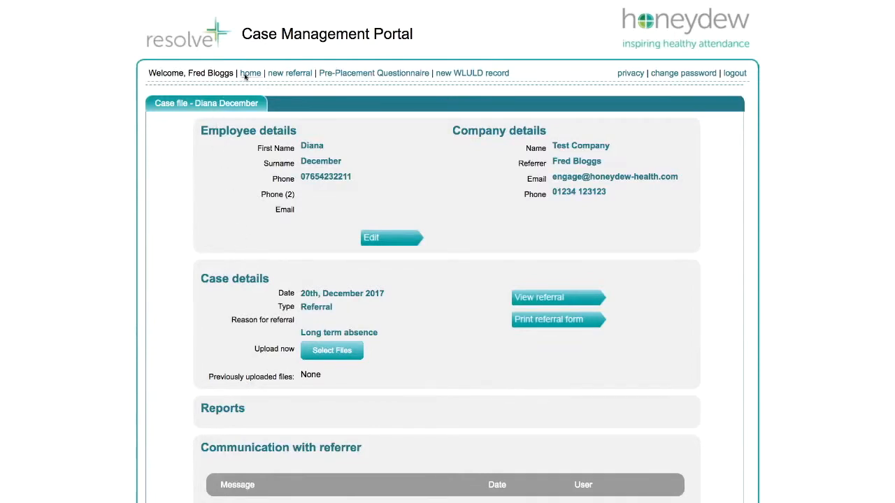
- Reopen the same employee's case management file from the open cases and read the messages in its communication section
click(246, 75)
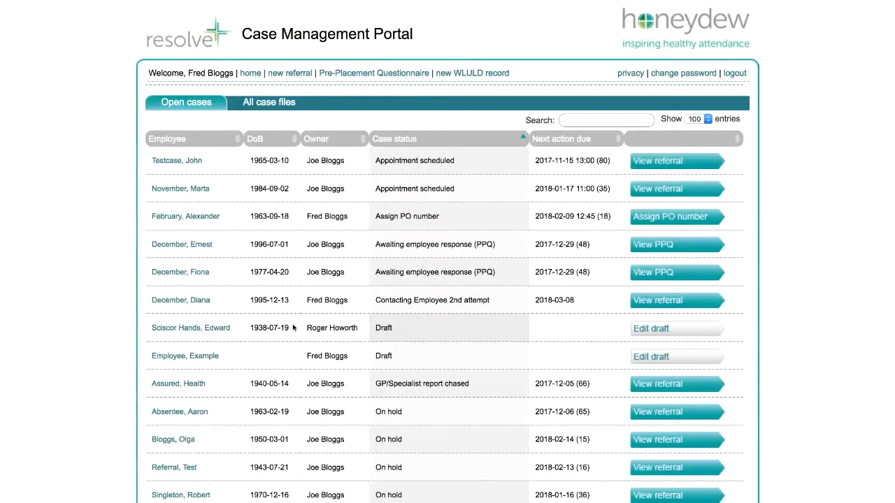
click(170, 301)
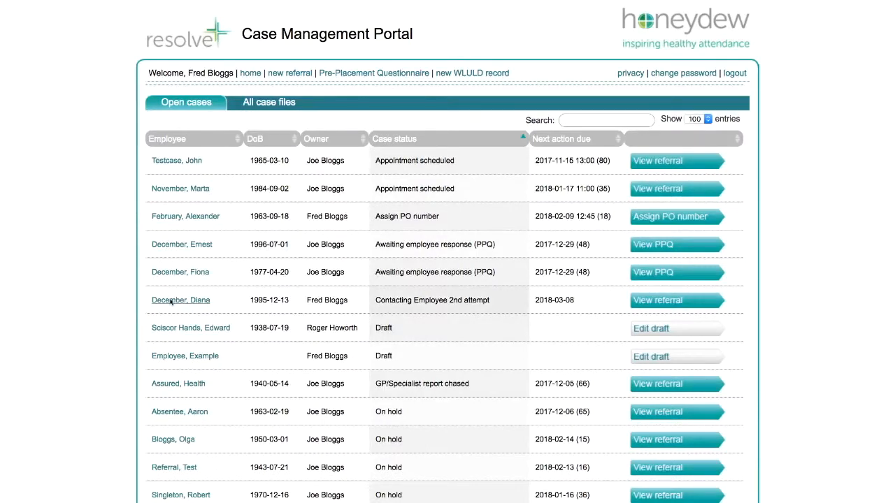
scroll(170, 302, down, 5)
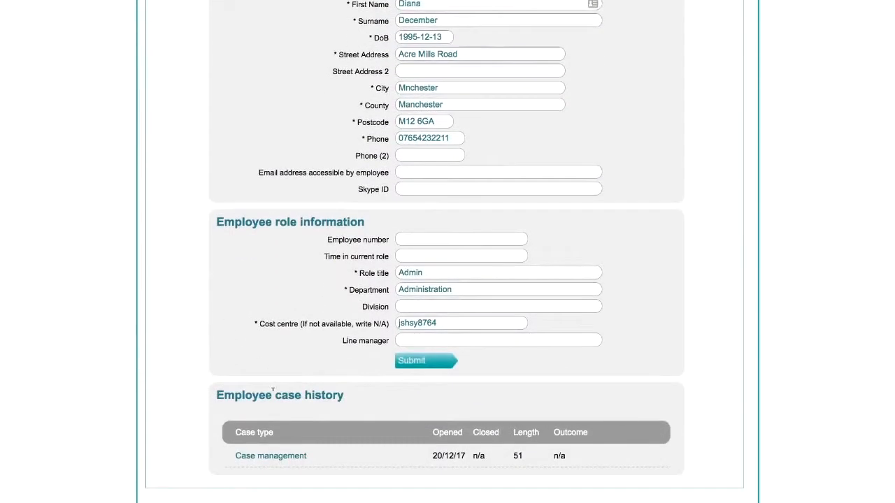
click(251, 457)
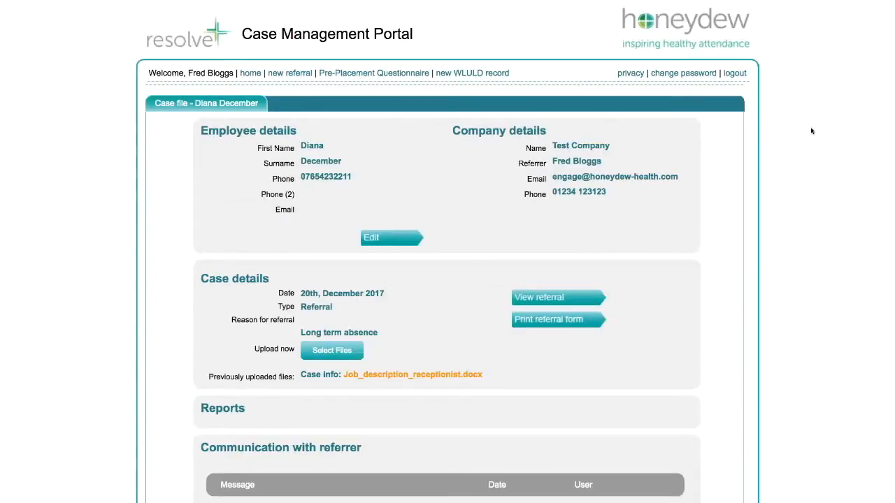
scroll(812, 131, down, 3)
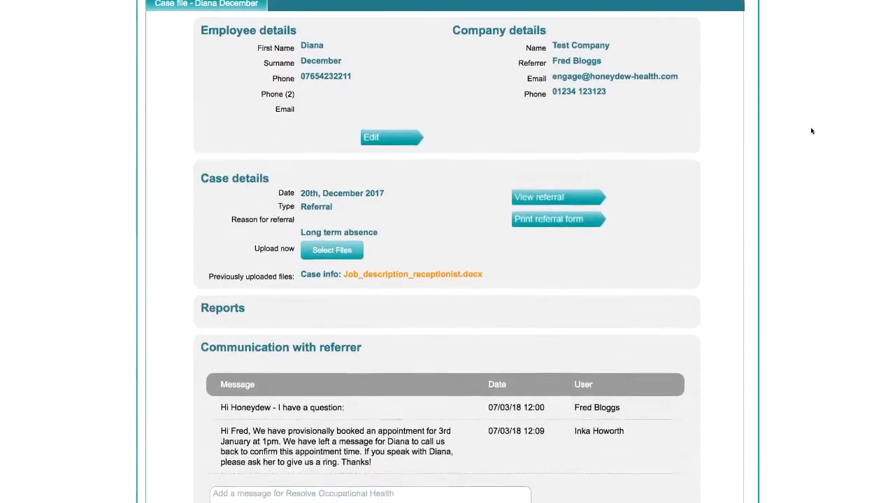
scroll(812, 131, down, 1)
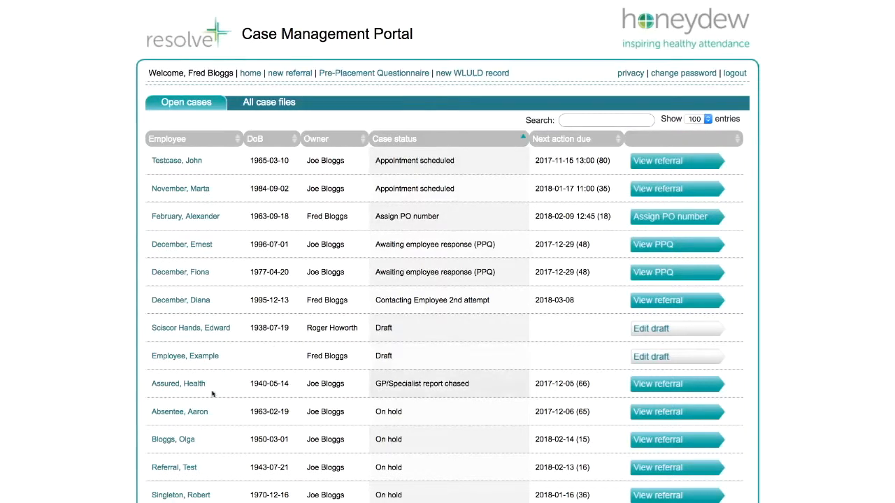
- Open the first "On hold" employee's record and examine the reports in the case opened 03/05/16
click(168, 413)
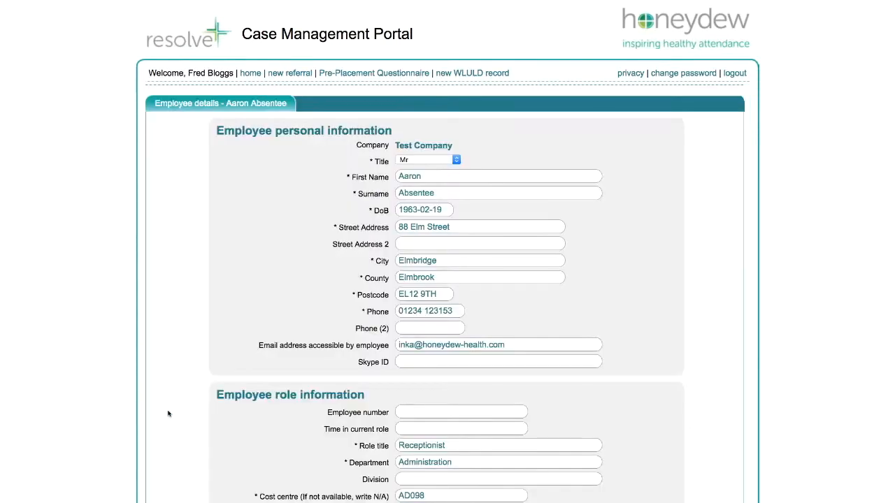
scroll(161, 404, down, 3)
scroll(161, 404, down, 5)
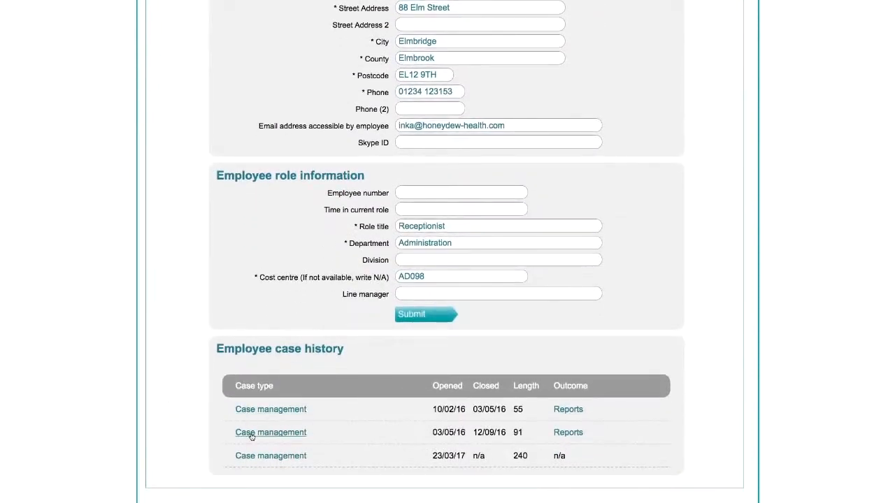
click(251, 434)
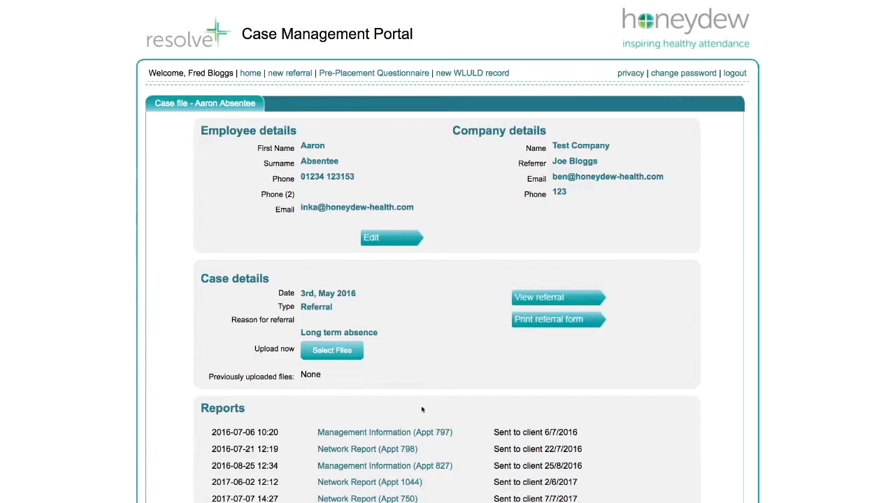
scroll(412, 422, down, 2)
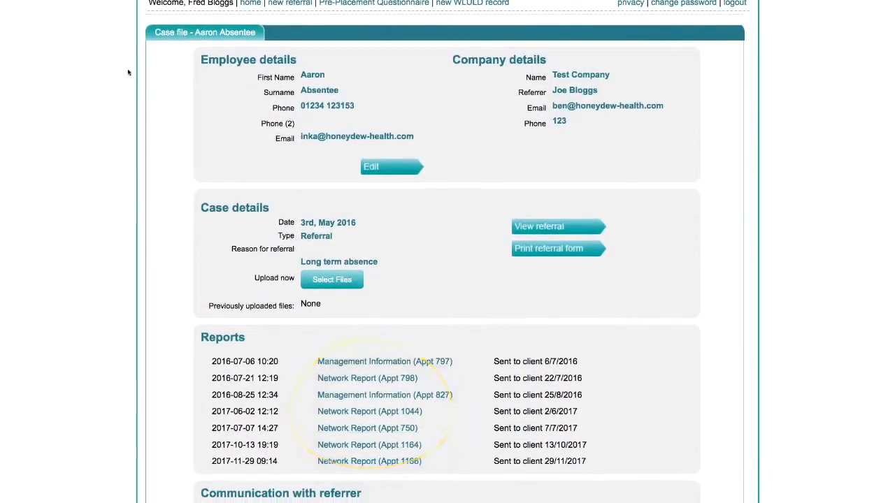
- Return to the employee's details and open the case dated 23/03/17 from the case history
click(384, 165)
scroll(445, 299, down, 5)
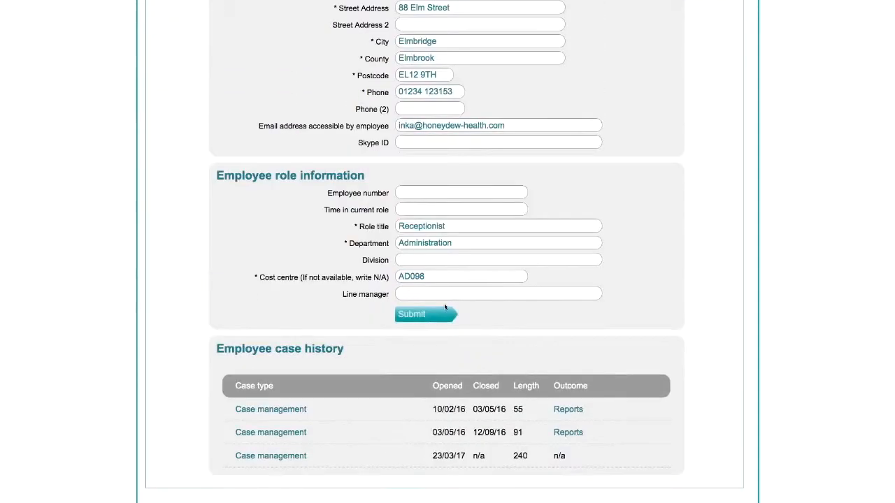
click(271, 456)
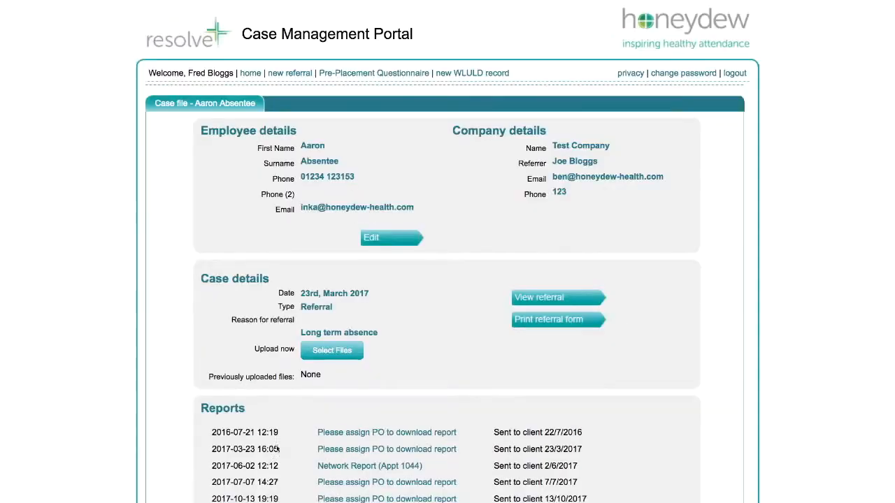
- Submit the message "Hi Honeydew, I'd like a review appointment for this employee." in the case file and check the message log
scroll(515, 364, down, 5)
scroll(515, 363, down, 4)
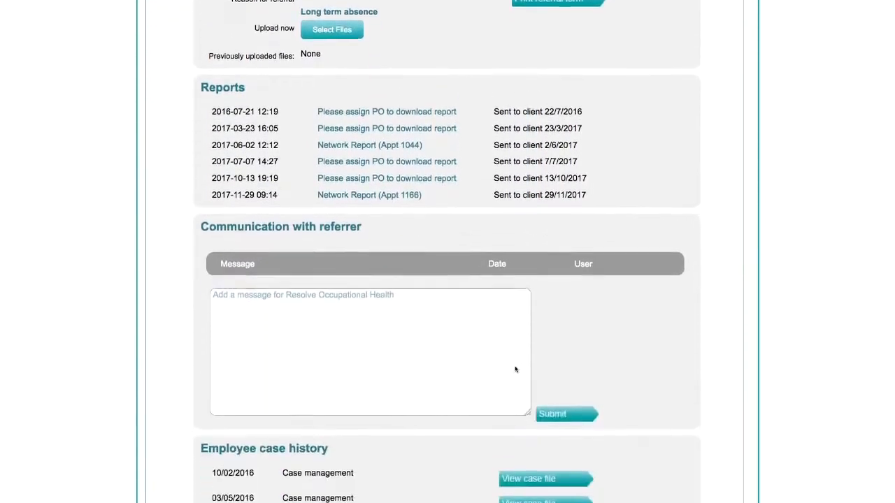
click(380, 284)
text(Hi Honeydew, I'd like a review appointment for this employee.)
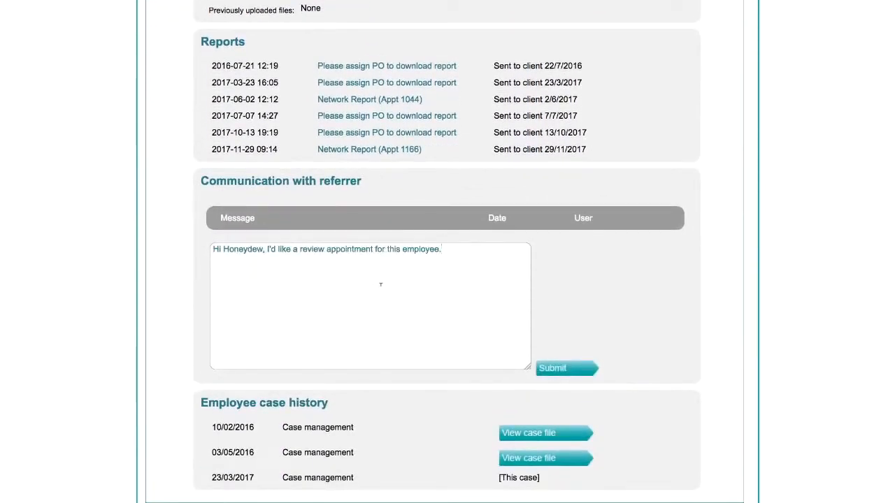
click(577, 374)
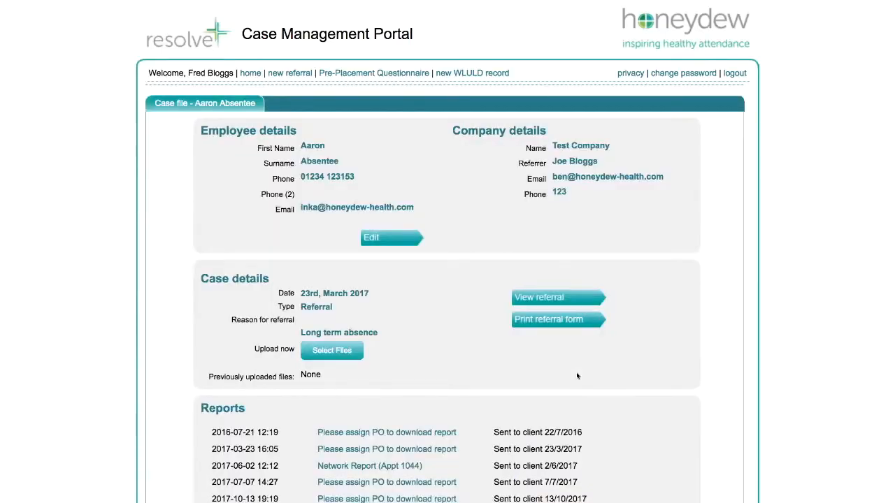
scroll(576, 376, down, 4)
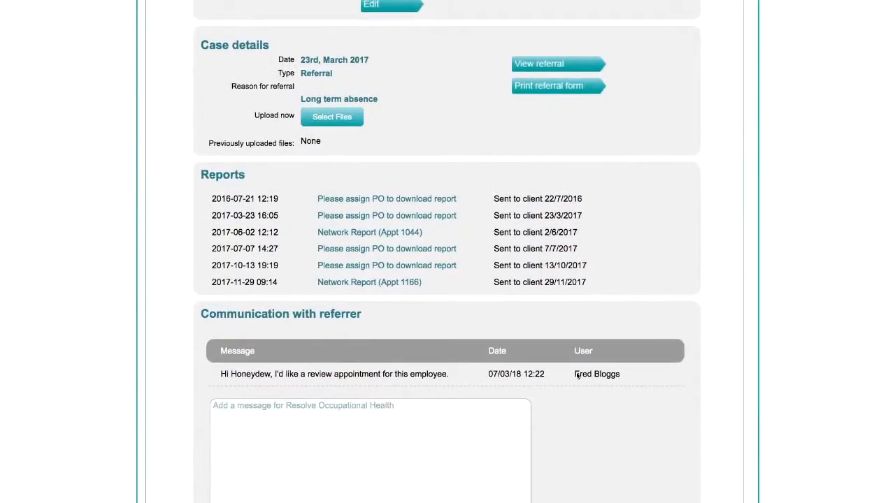
- Return to the portal's home page and search all case files by an employee's last name
scroll(578, 375, up, 4)
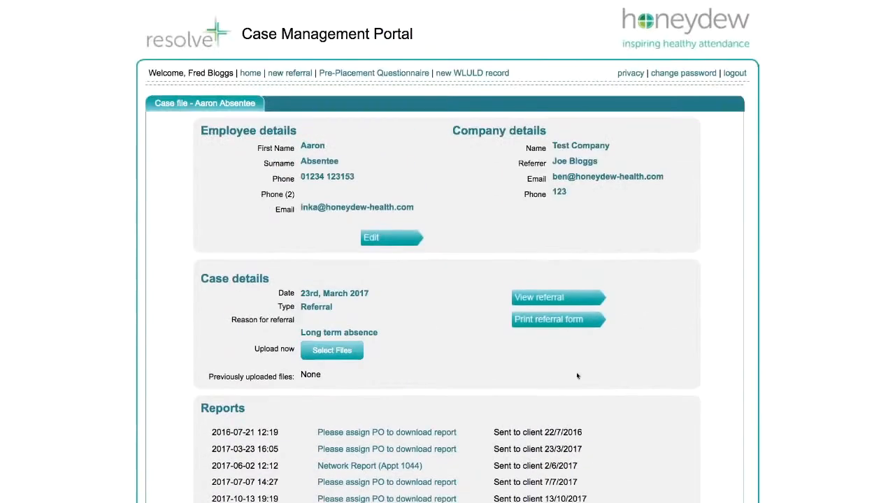
click(251, 73)
click(272, 104)
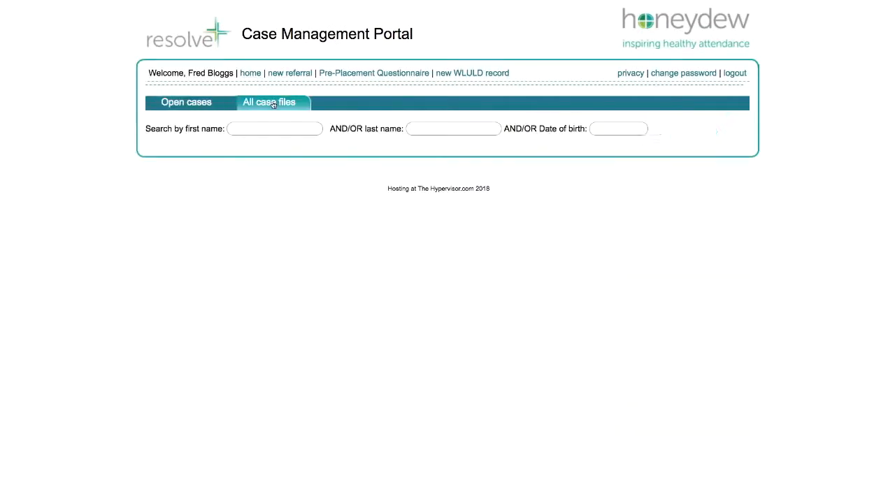
click(453, 130)
text(addams)
key(Return)
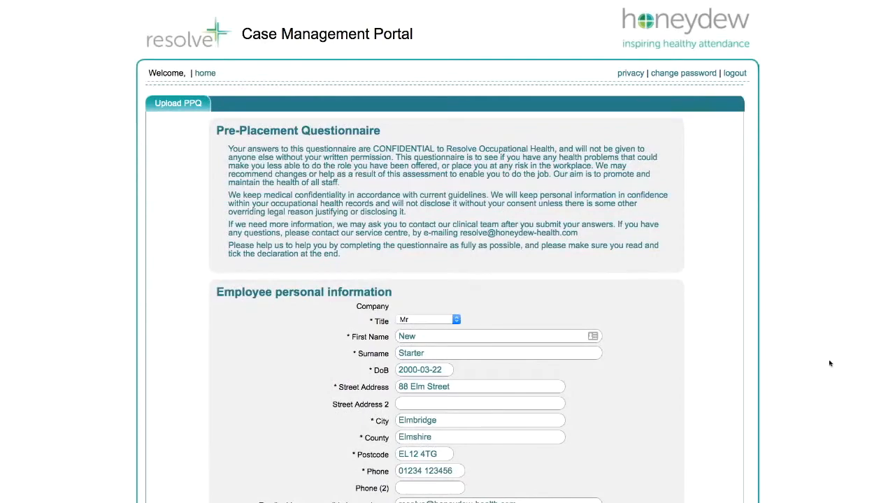
- Look through the Pre-Placement Questionnaire form below its confidentiality introduction
scroll(830, 363, down, 4)
scroll(829, 363, down, 4)
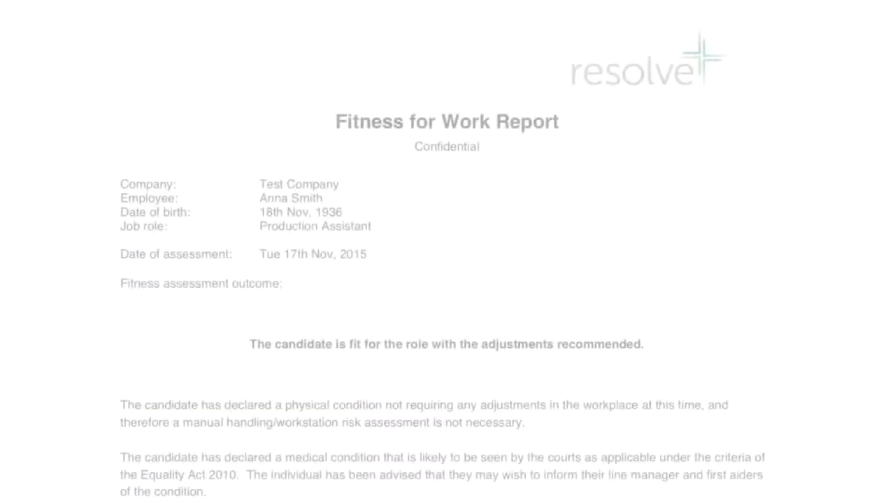